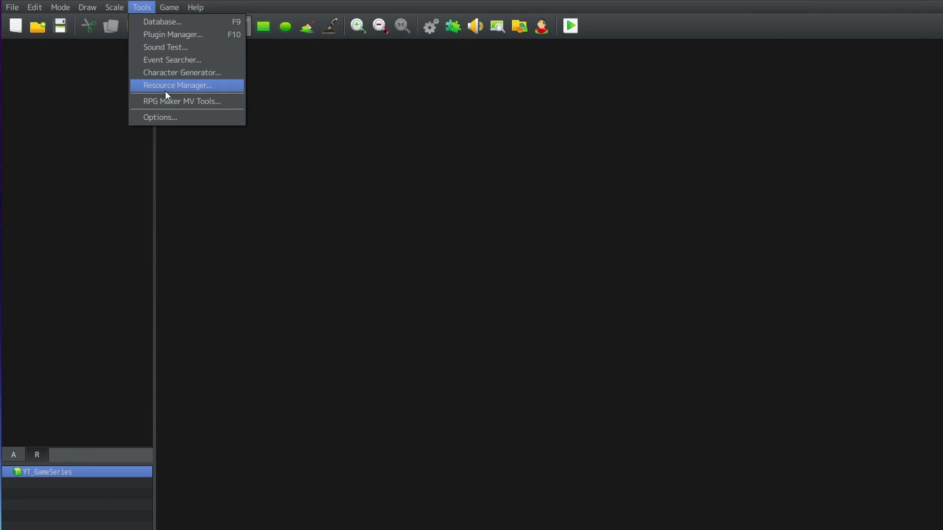
# Open the Options dialog with the transparent colour, map grid and theme settings
pyautogui.click(170, 118)
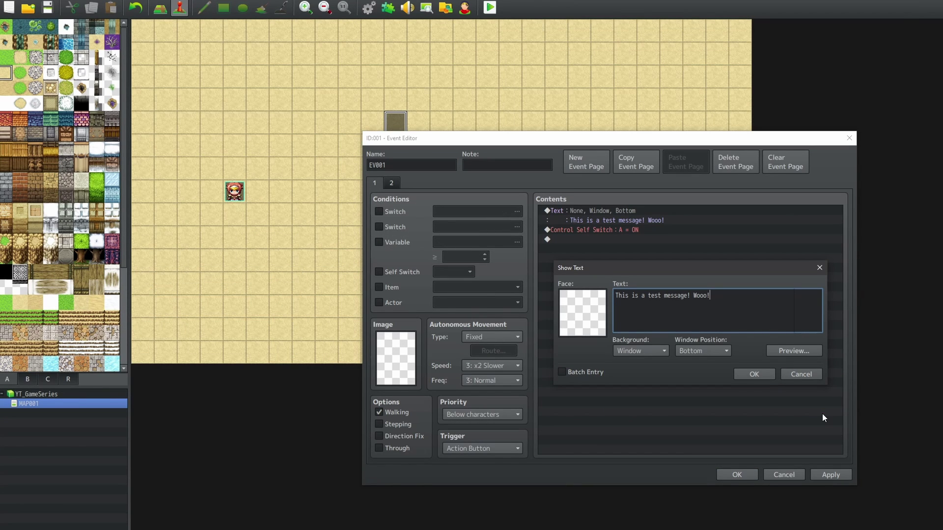
# Confirm the Show Text message 'This is a test message! Wooo!'
pyautogui.hotkey('ctrl', 'space')
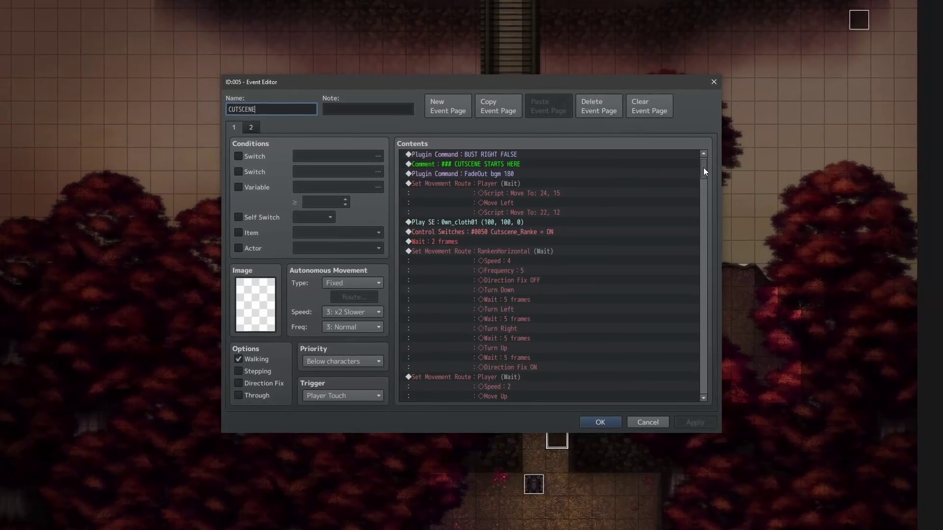
pyautogui.moveTo(703, 167); pyautogui.dragTo(723, 259)
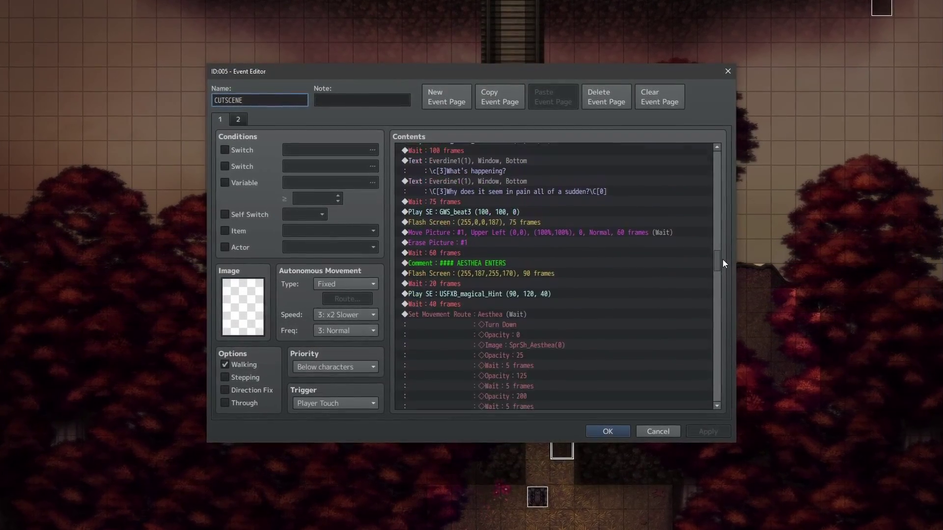
pyautogui.moveTo(723, 259); pyautogui.dragTo(732, 395)
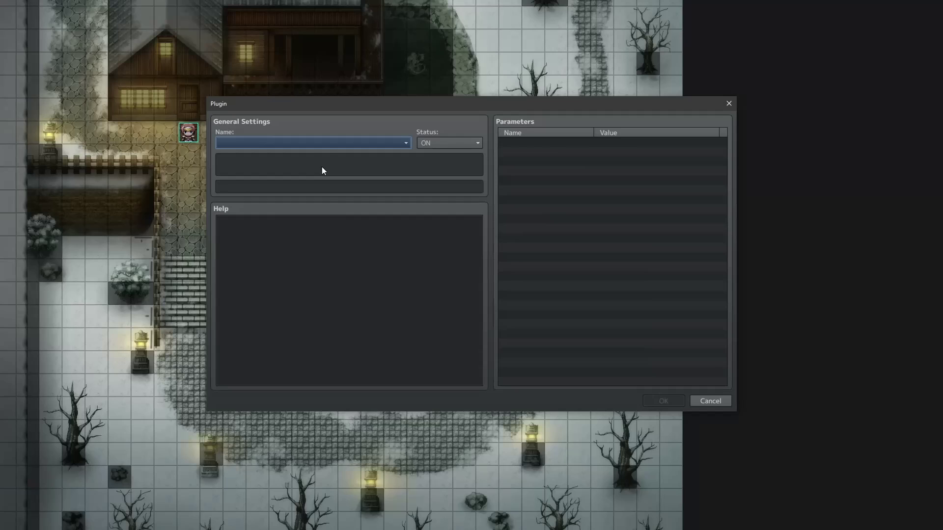
# Choose GRAPHICS as the plugin name and set its Status to OFF
pyautogui.click(304, 142)
pyautogui.click(289, 156)
pyautogui.click(450, 143)
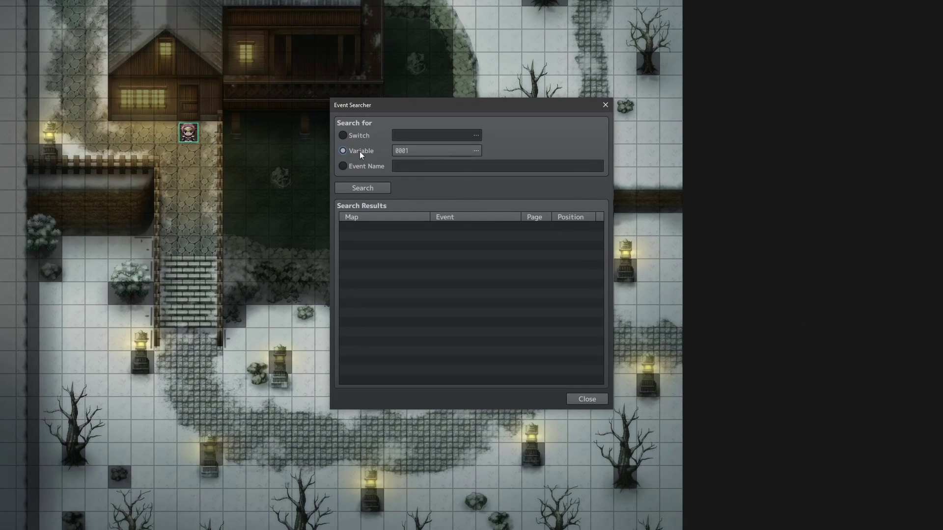
# Search events by variable 0005 Rndm in the Event Searcher
pyautogui.click(418, 149)
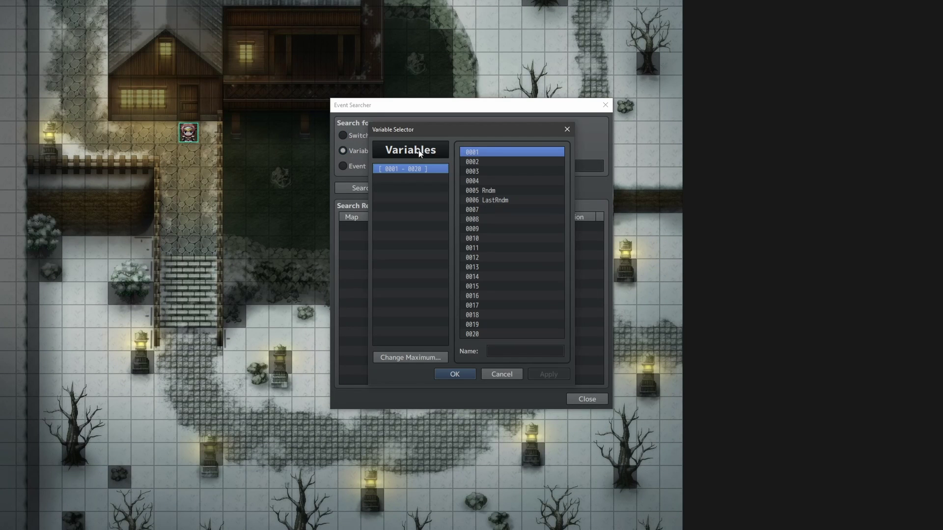
pyautogui.click(493, 191)
pyautogui.click(464, 374)
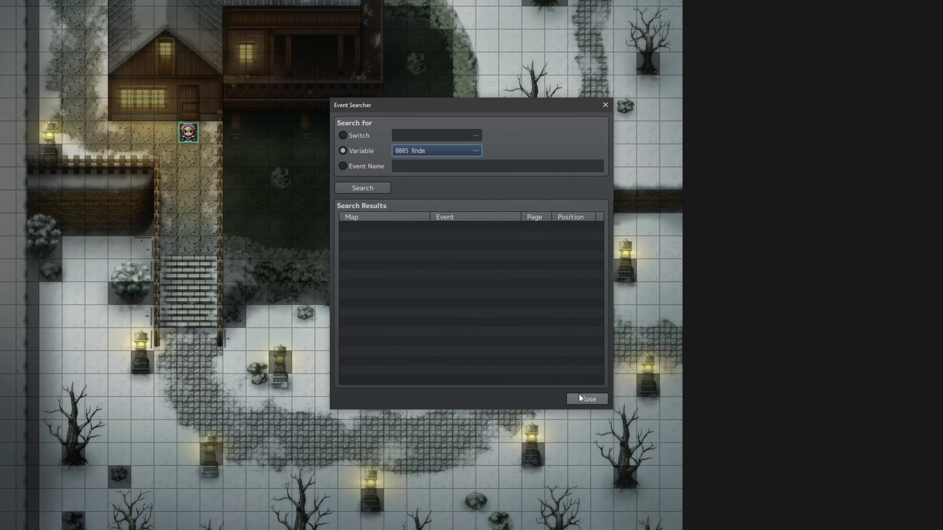
pyautogui.click(565, 225)
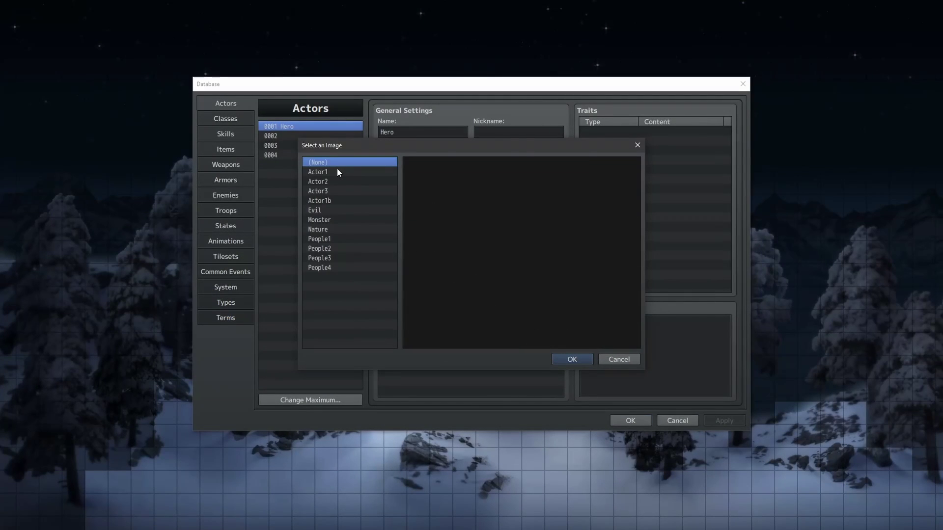
# Set the Hero's face image to the pink-haired portrait from Actor1b
pyautogui.click(336, 172)
pyautogui.click(333, 201)
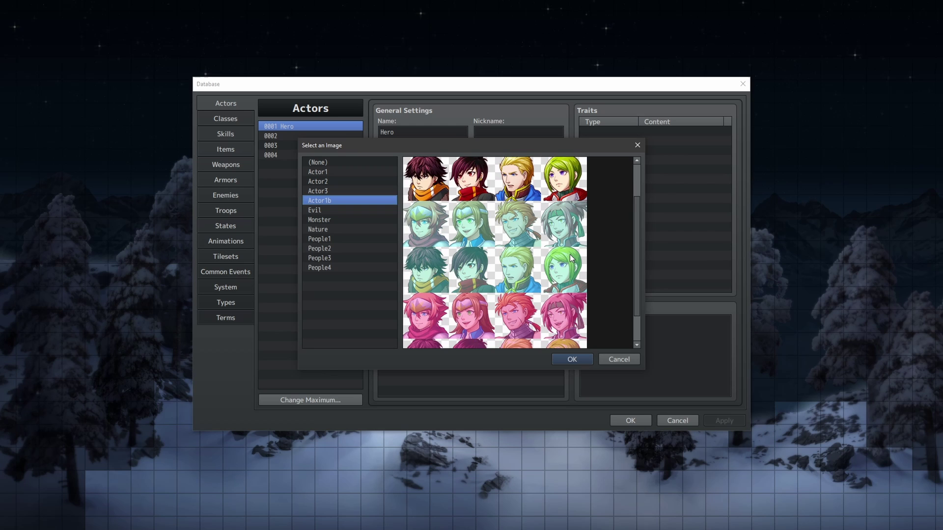
pyautogui.scroll(-1, 570, 259)
pyautogui.scroll(-2, 573, 265)
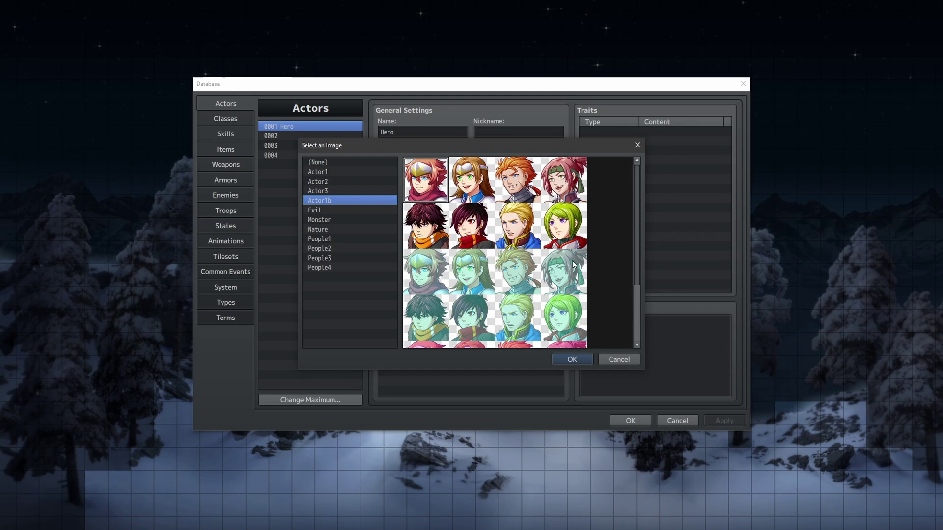
pyautogui.scroll(-2, 573, 264)
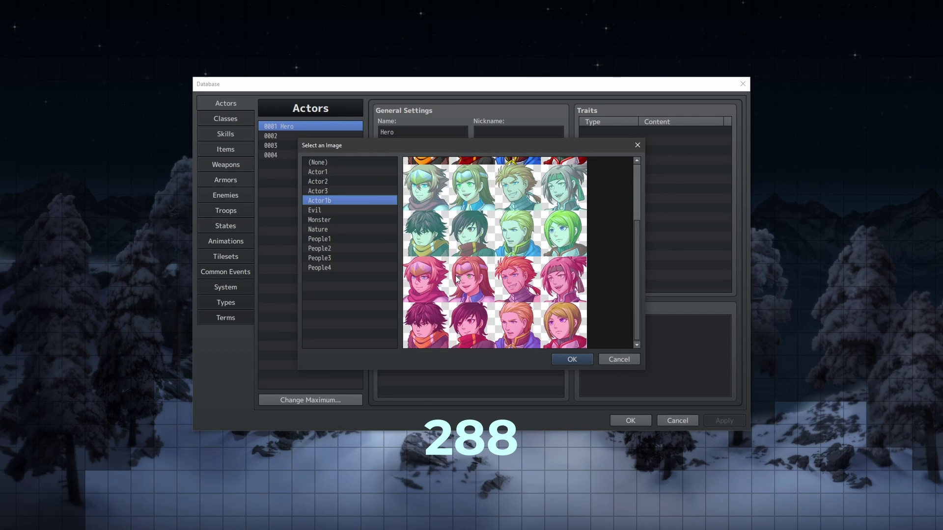
pyautogui.doubleClick(435, 279)
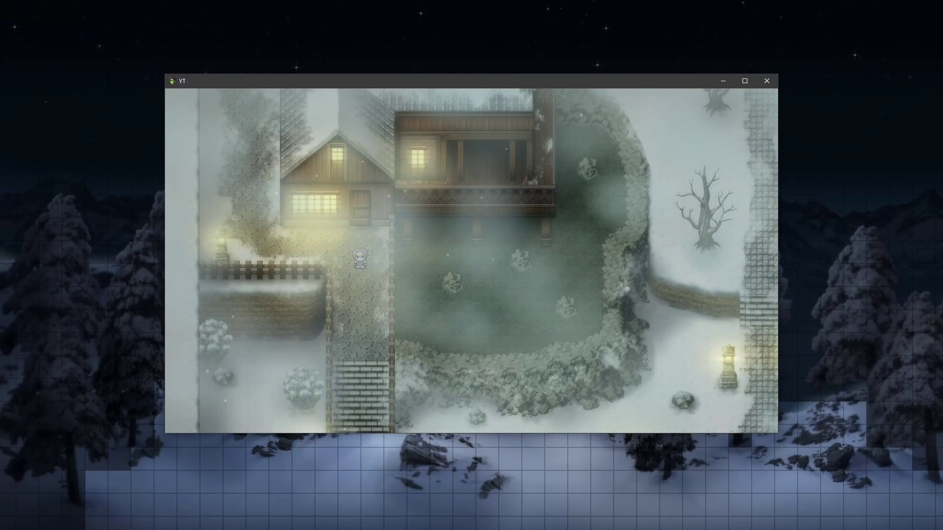
# Open the F9 debug menu and move to variable 0005 Rndm in V [0001-0010]
pyautogui.press('F9')
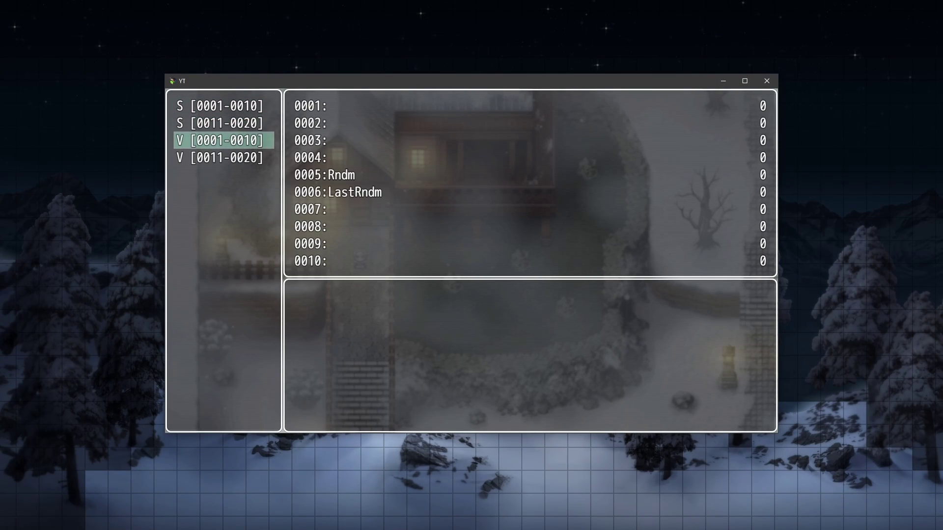
pyautogui.press('Return')
pyautogui.press('Down')
pyautogui.press('Down')
pyautogui.press('Down')
pyautogui.press('Down')
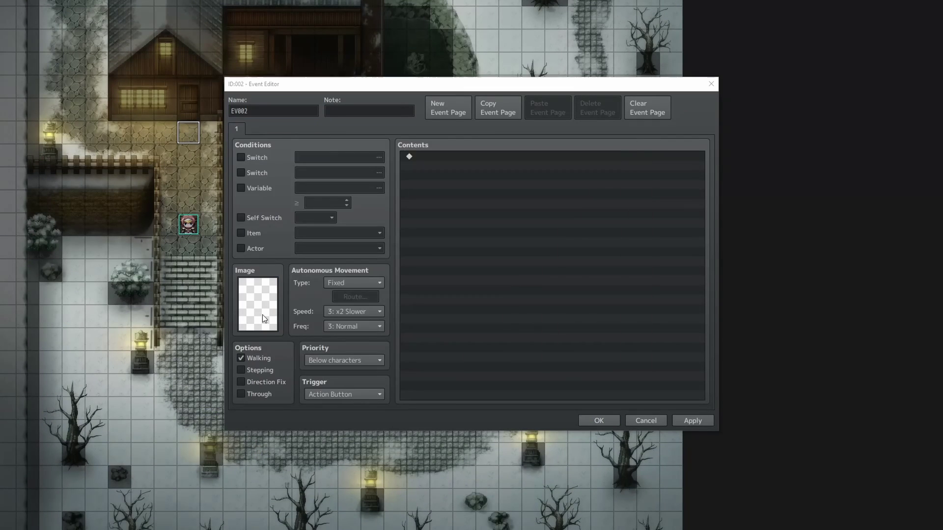
# Create a new map event using the magenta DEBUG sprite as its image
pyautogui.doubleClick(262, 314)
pyautogui.click(325, 239)
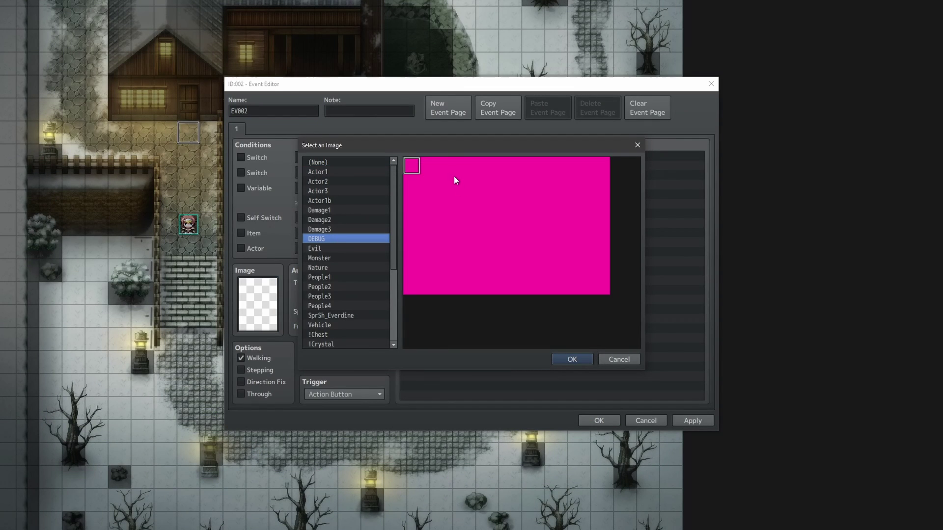
pyautogui.click(579, 359)
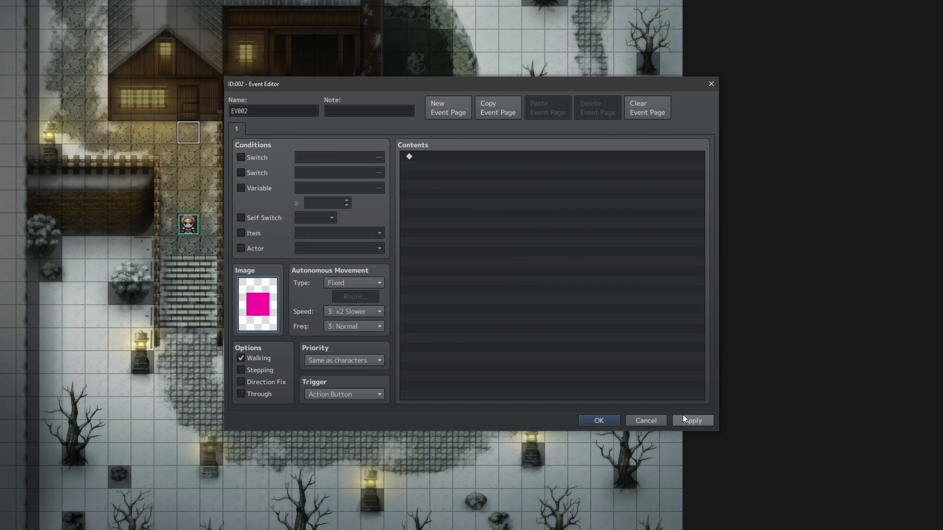
# Add a Control Switches command for switch 0009 StartFireworks to the event
pyautogui.rightClick(481, 156)
pyautogui.click(511, 167)
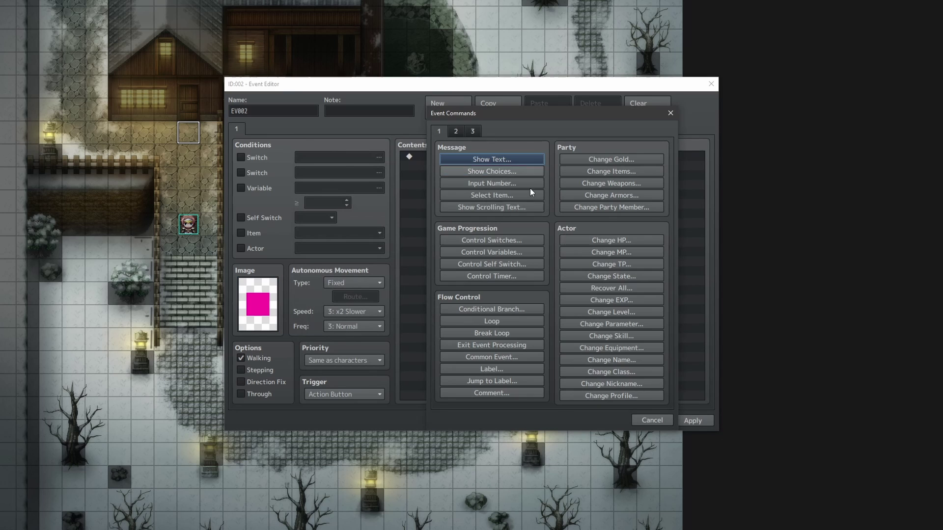
pyautogui.click(472, 238)
pyautogui.click(556, 250)
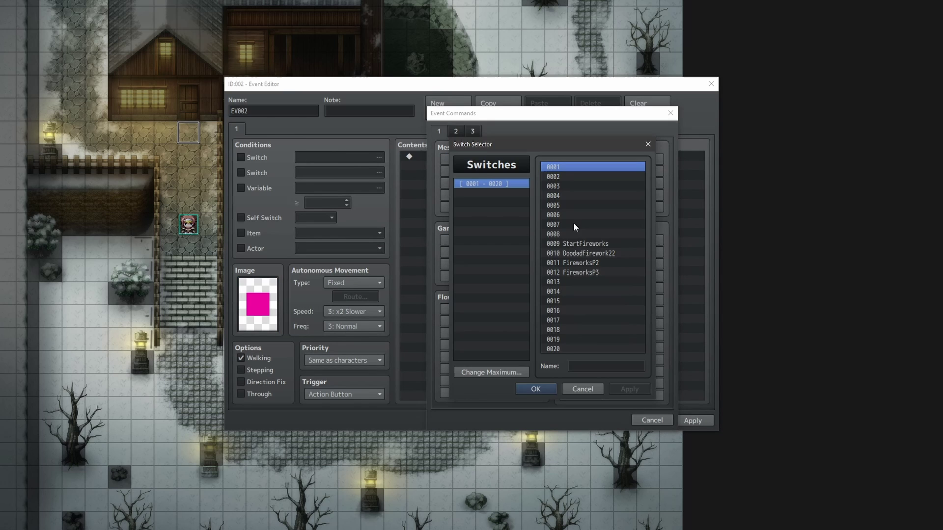
pyautogui.click(590, 243)
pyautogui.click(549, 390)
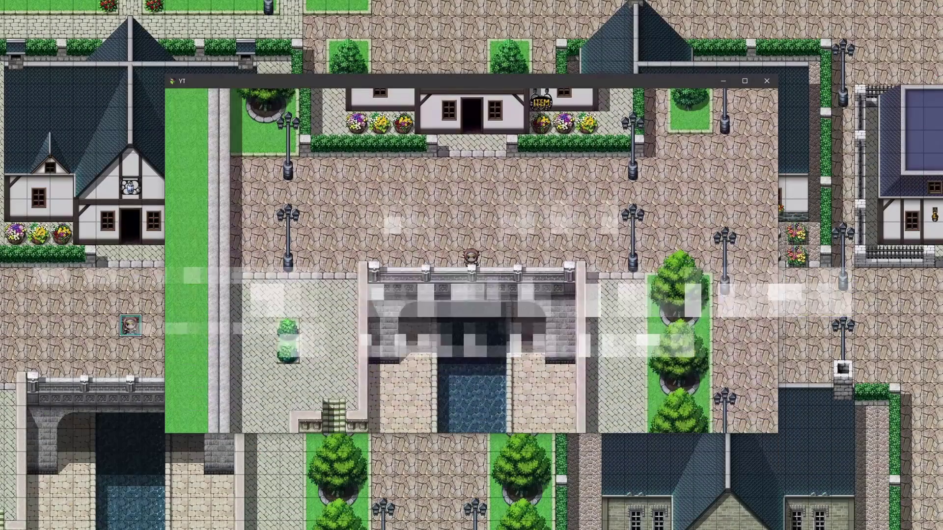
# Walk the hero across the town bridge to the plaza, then add a Wait command
pyautogui.press('Up')
pyautogui.press('Down')
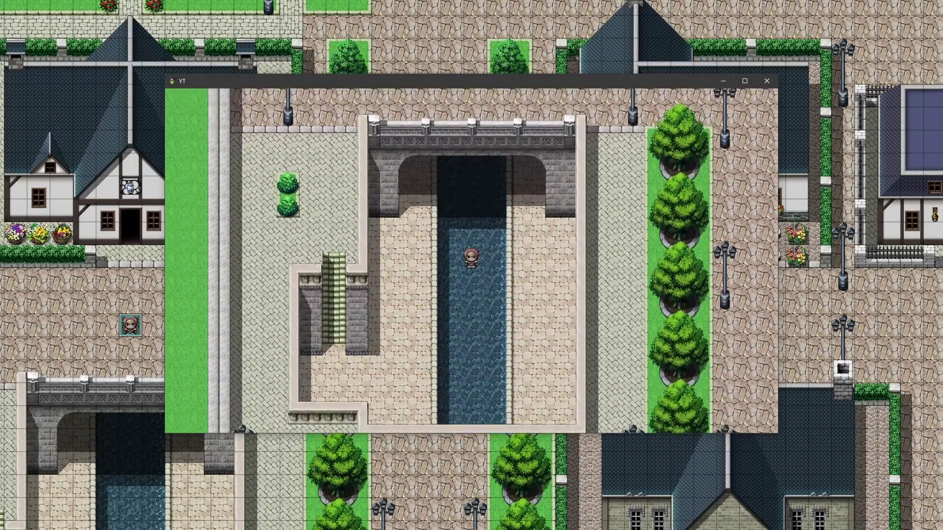
pyautogui.press('Left')
pyautogui.press('Up')
pyautogui.press('Up')
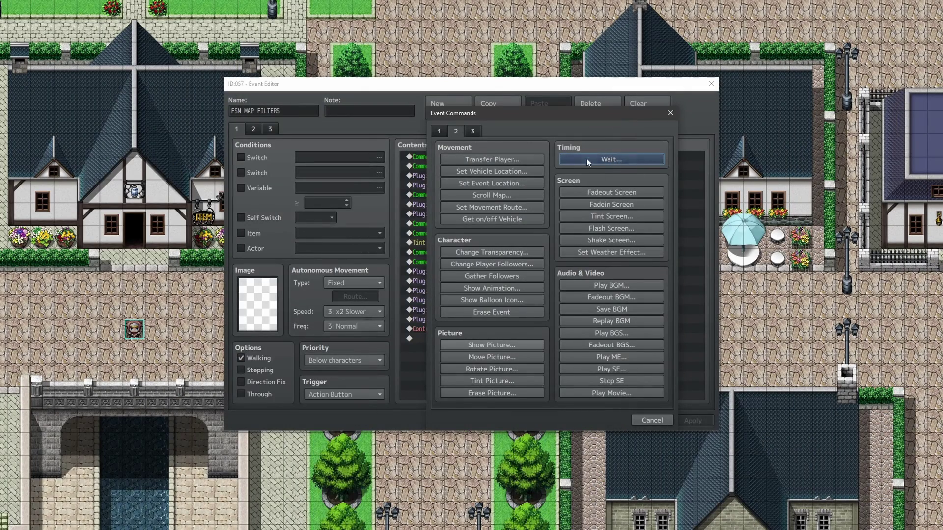
pyautogui.click(612, 162)
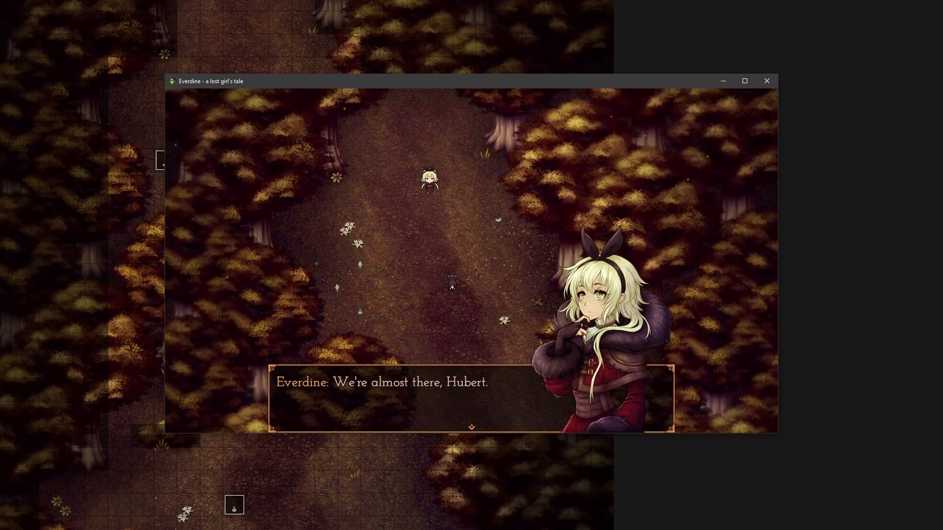
# Advance past and dismiss the final lines of Everdine's forest dialogue
pyautogui.press('Return')
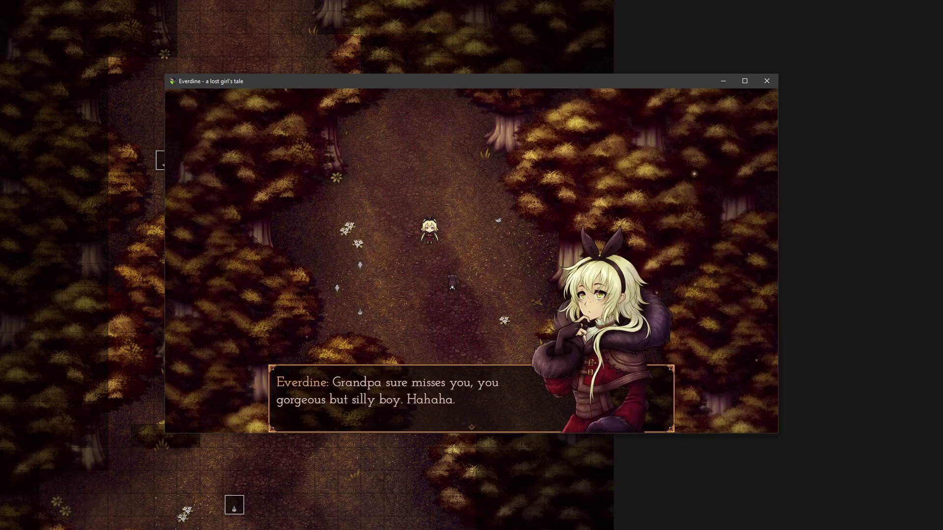
pyautogui.press('Return')
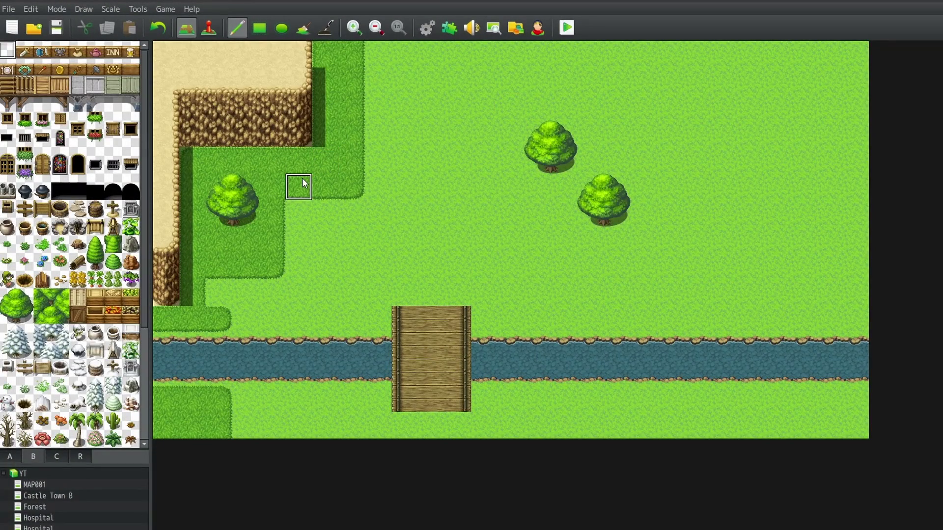
# Paint a bush, a darker grass patch and a second wooden bridge across the river
pyautogui.click(472, 214)
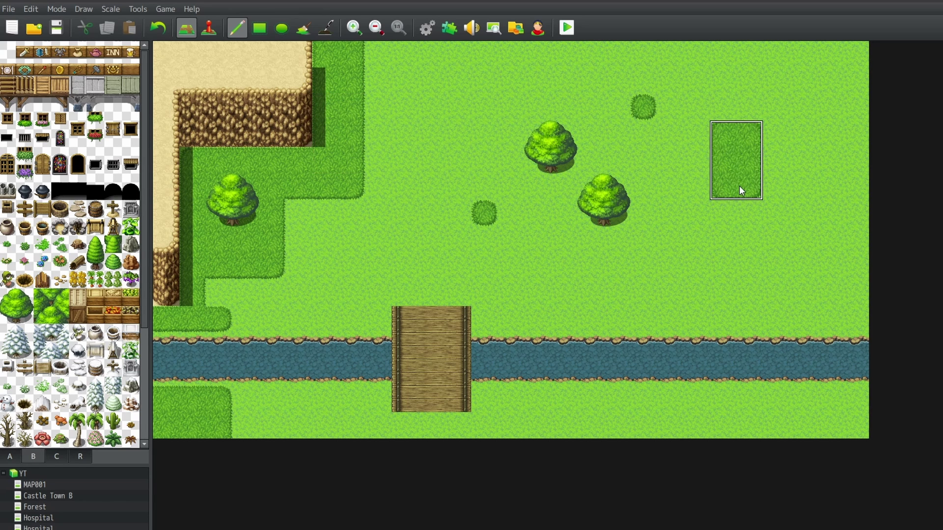
pyautogui.click(739, 185)
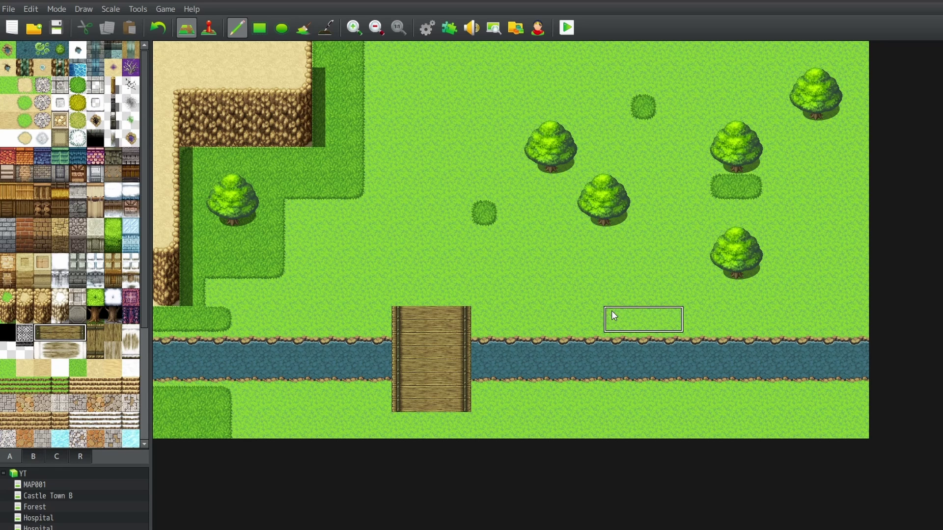
pyautogui.moveTo(612, 312); pyautogui.dragTo(615, 379)
pyautogui.hotkey('ctrl', 'z')
pyautogui.moveTo(617, 318); pyautogui.dragTo(617, 399)
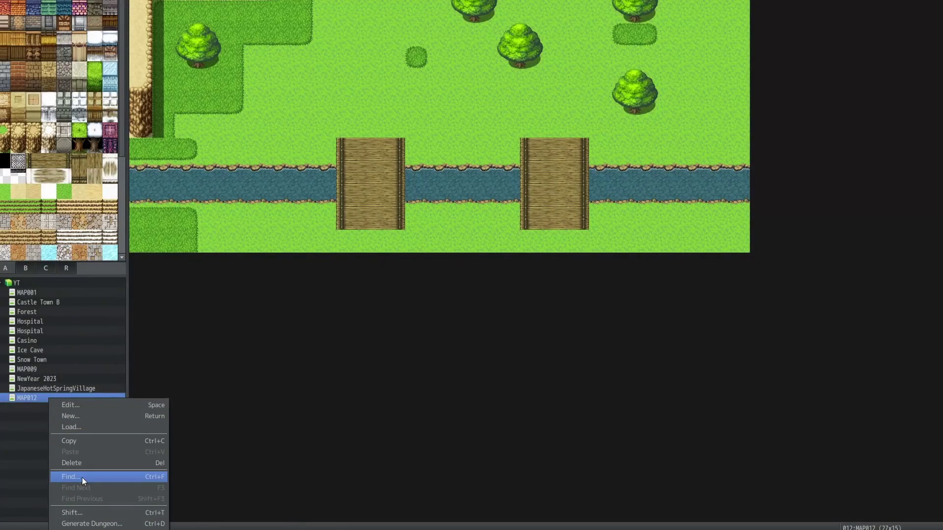
# Shift MAP012 three tiles right using an X offset of 3
pyautogui.click(90, 514)
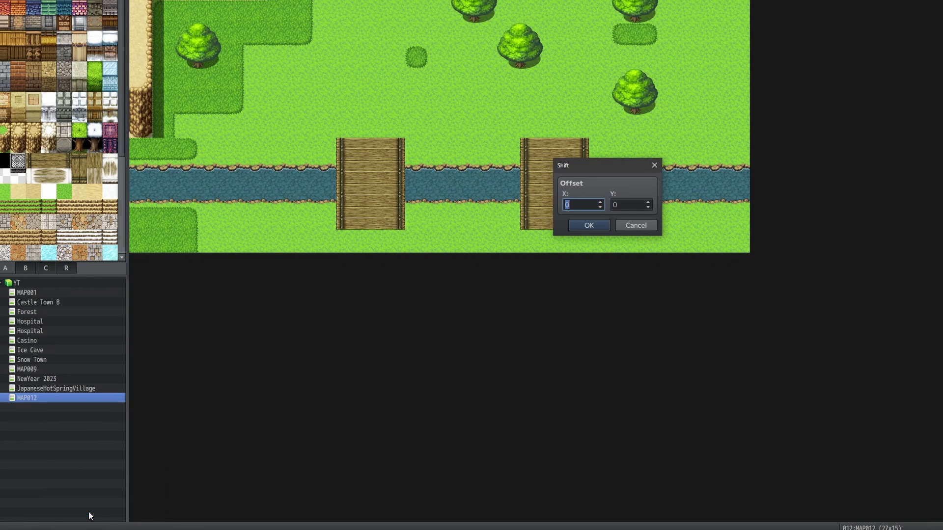
pyautogui.write('3')
pyautogui.click(624, 202)
pyautogui.click(597, 223)
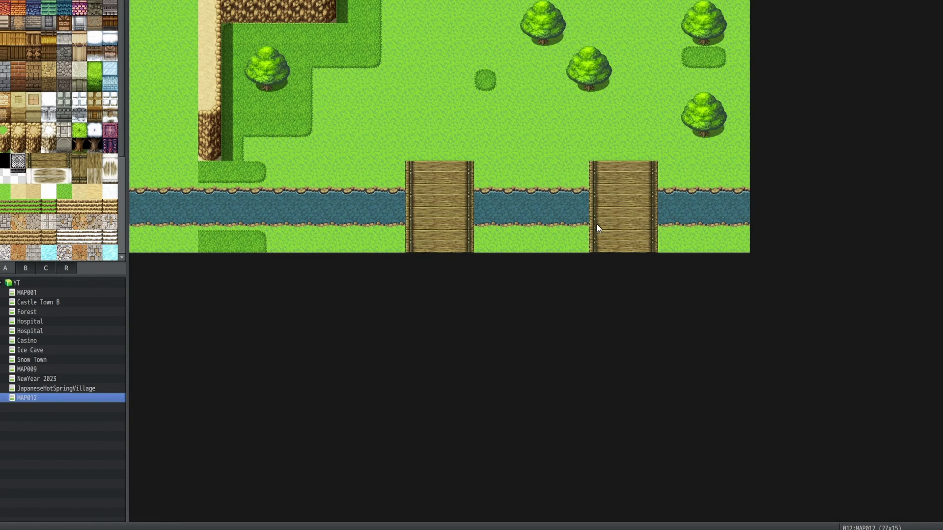